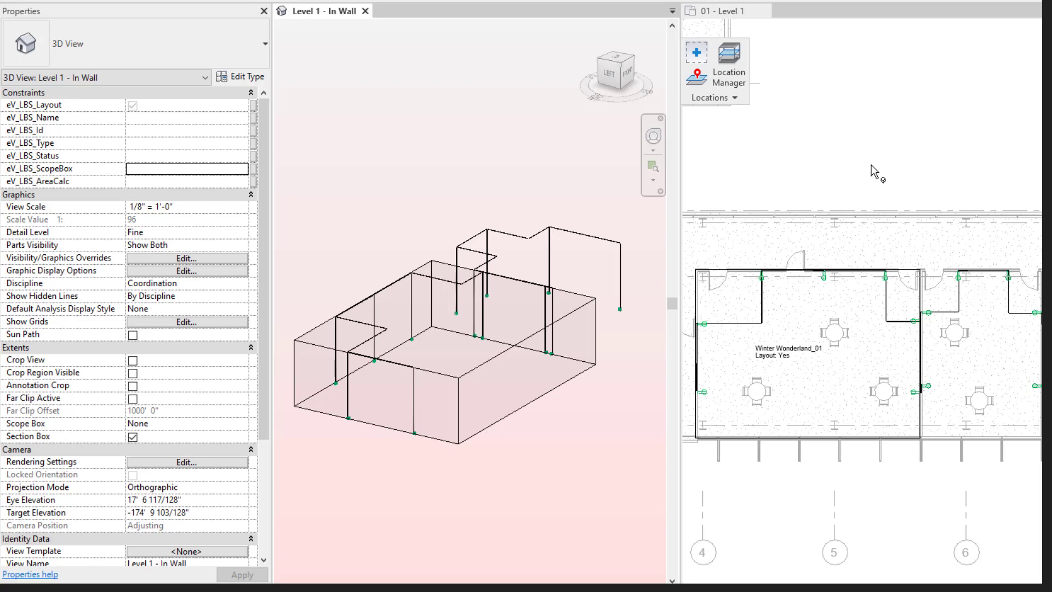
Step: Review the project's location, sheet and schedule settings and the export/import options, starting from the Level 1 floor plan
click(834, 209)
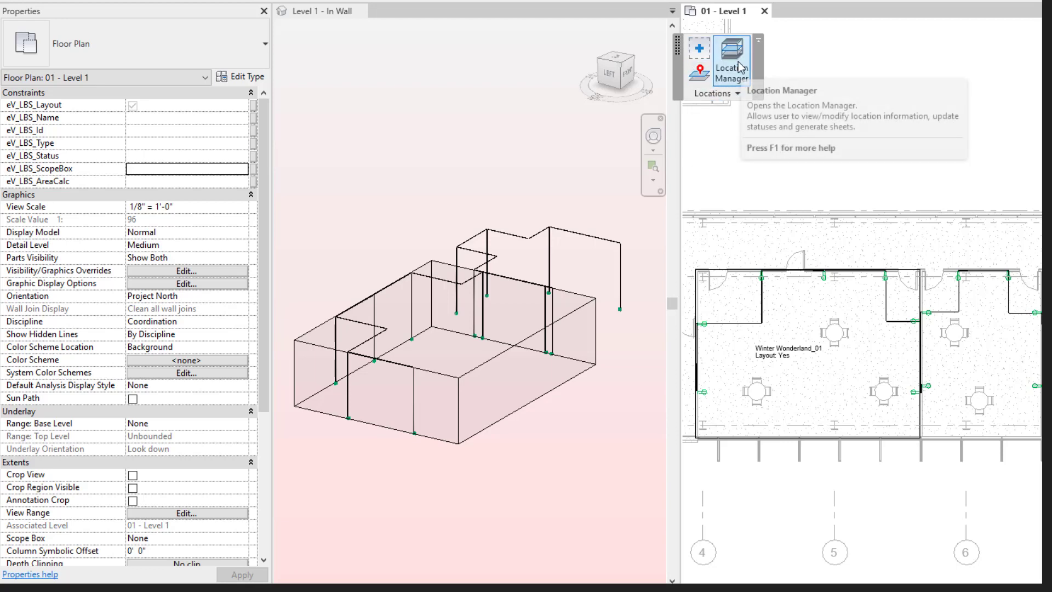
click(712, 93)
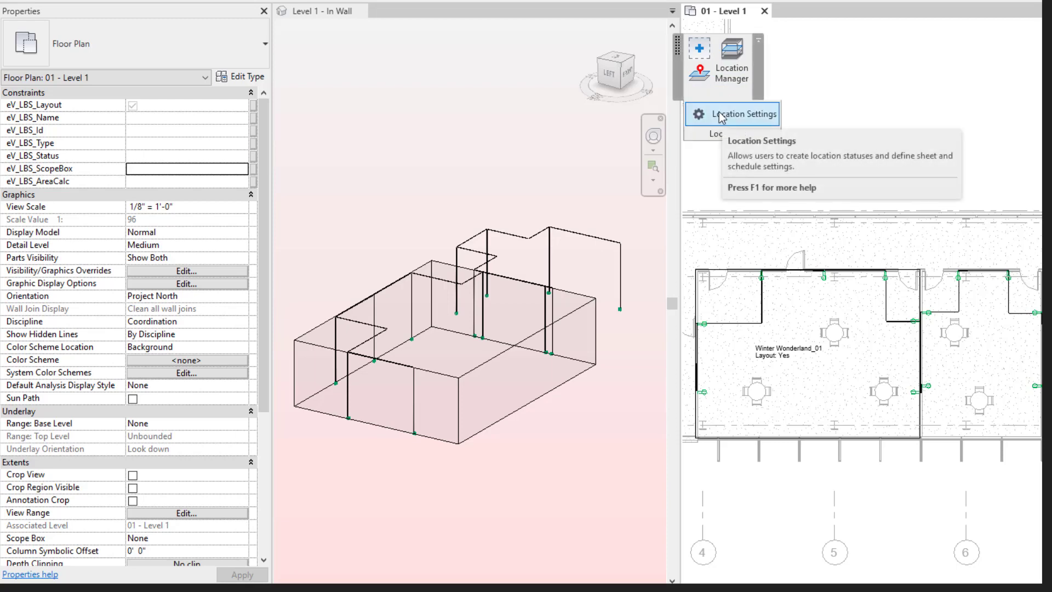
click(720, 116)
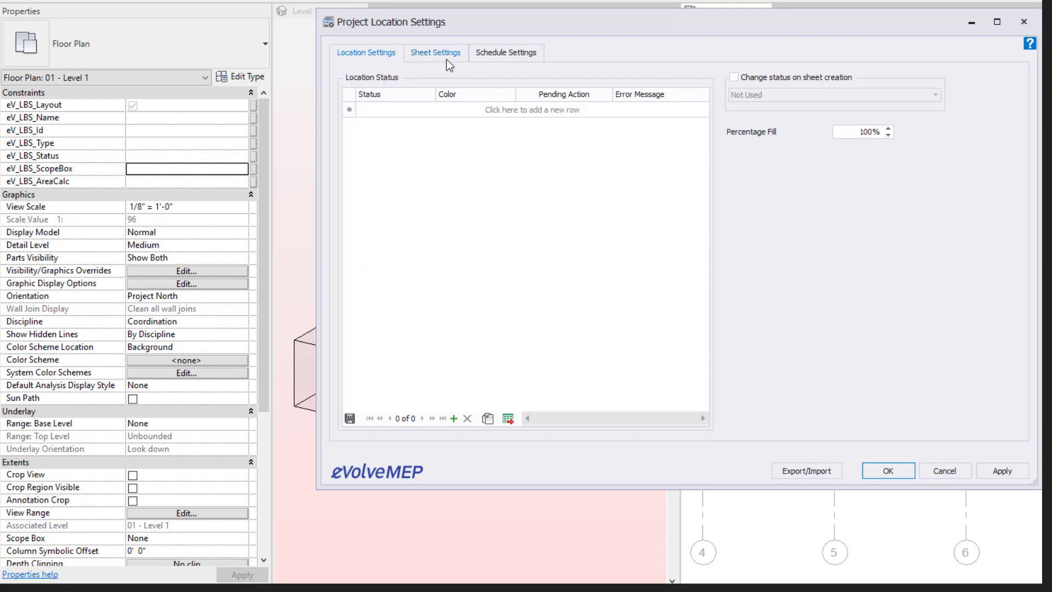
click(425, 53)
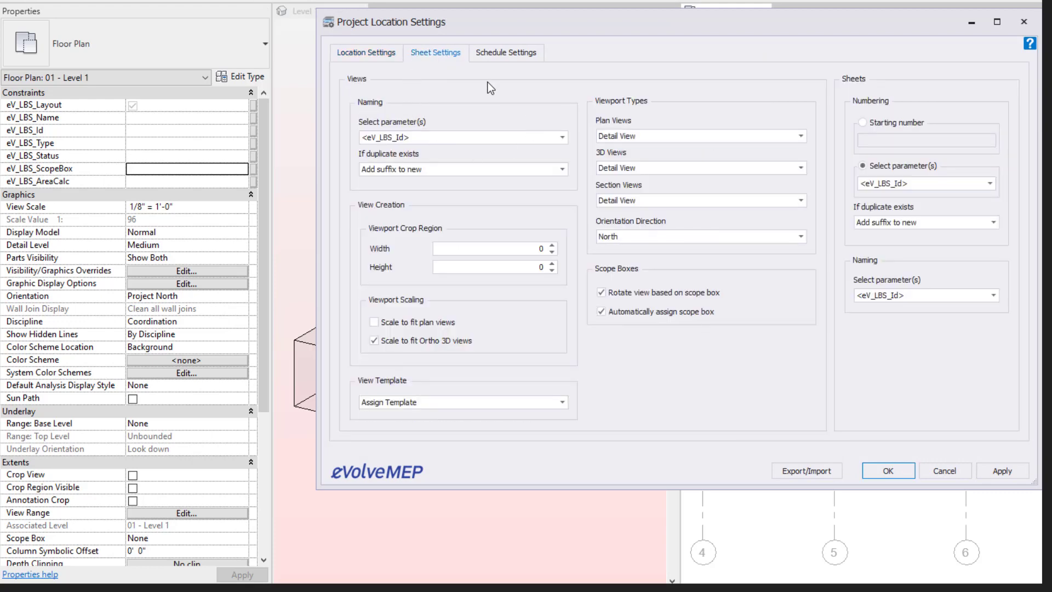
click(517, 54)
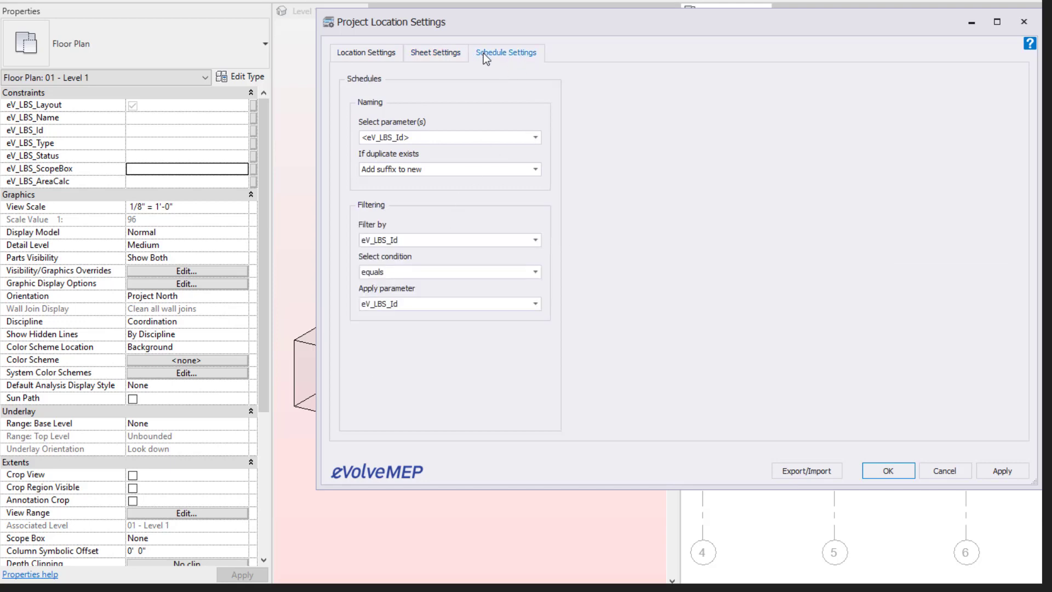
click(383, 53)
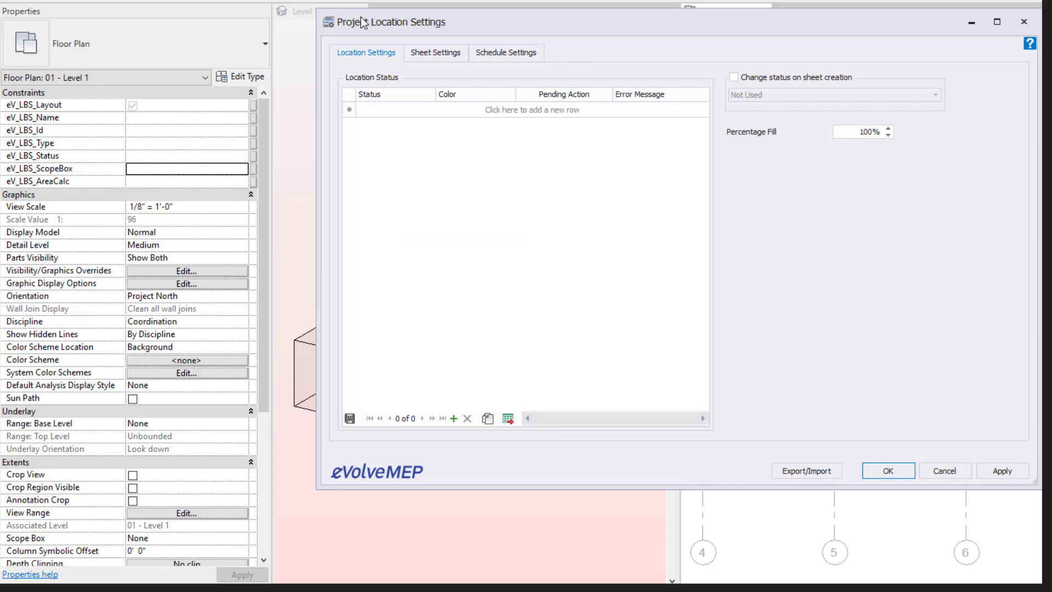
click(805, 472)
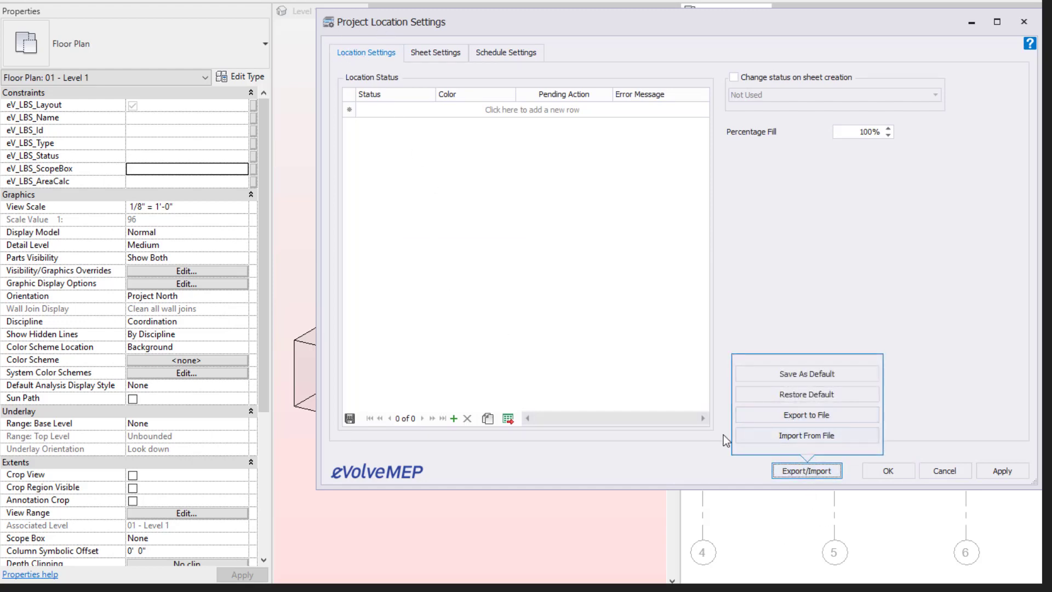
click(876, 471)
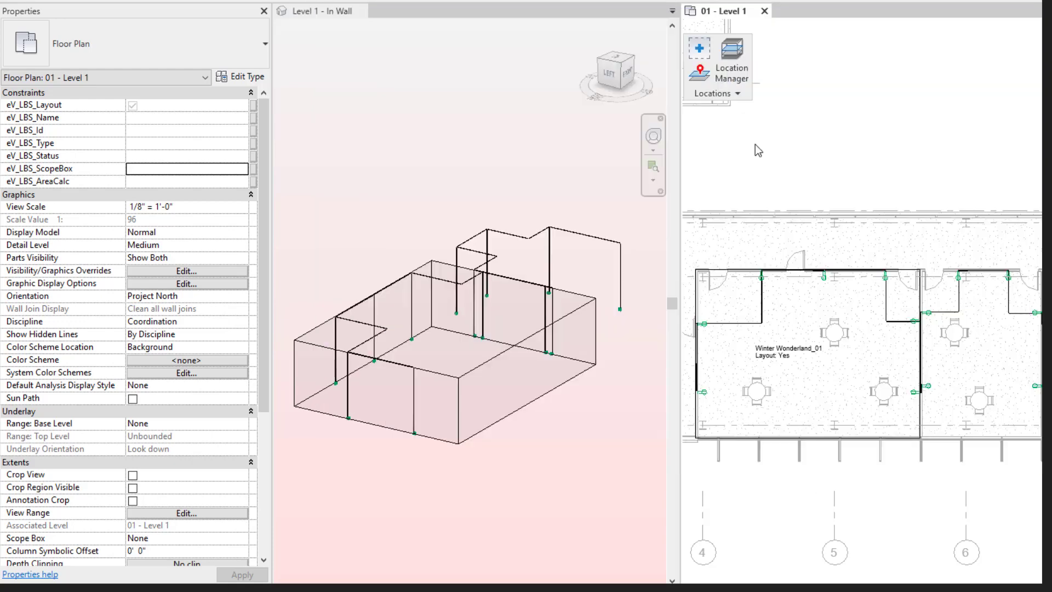
Step: Place a 10' by 10' location box in the room adjoining Winter Wonderland_01
click(701, 52)
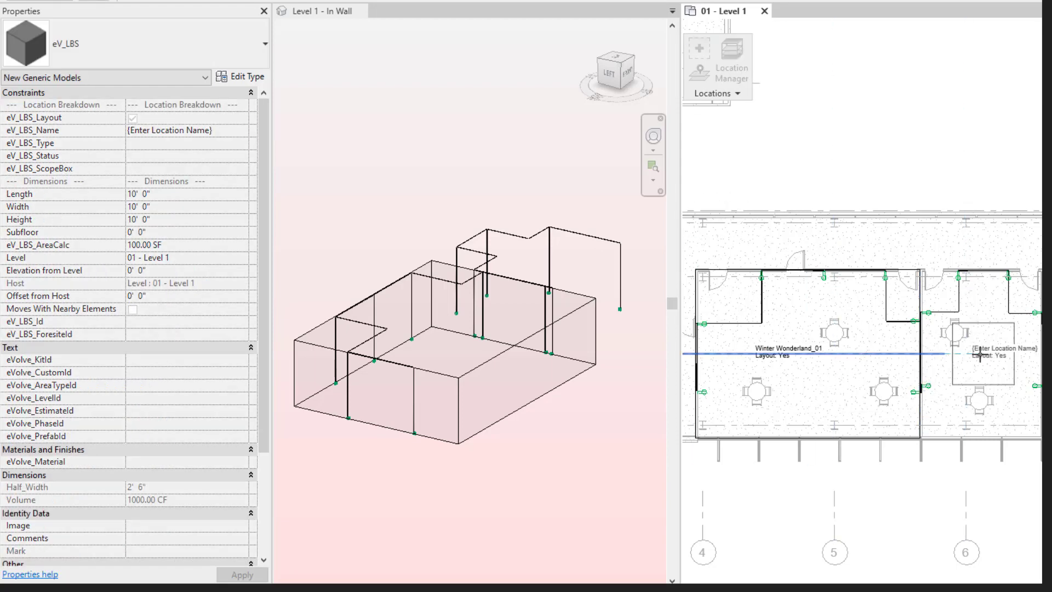
click(978, 352)
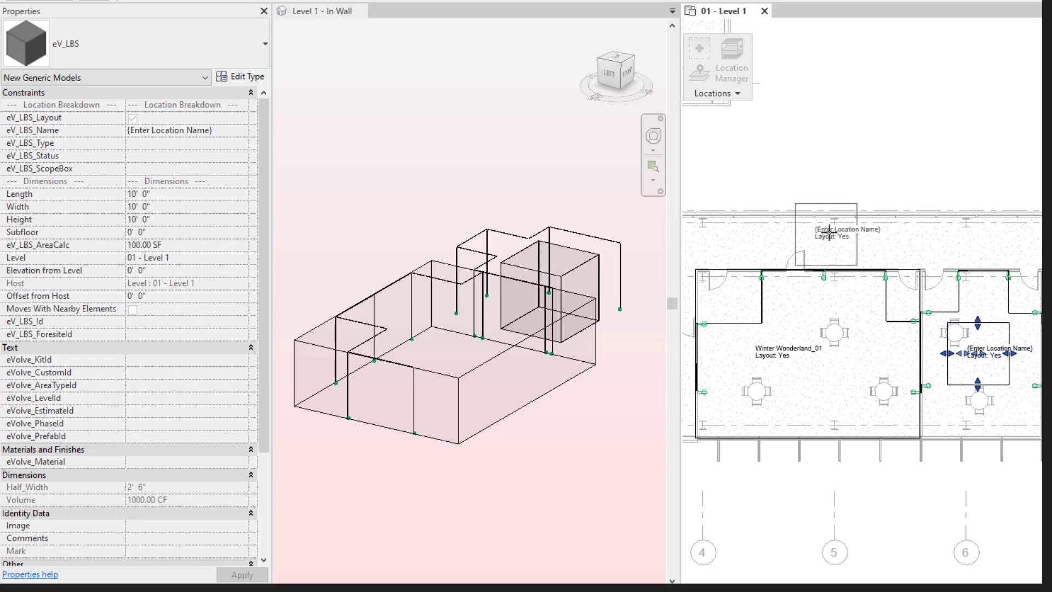
click(885, 164)
key(Escape)
key(Escape)
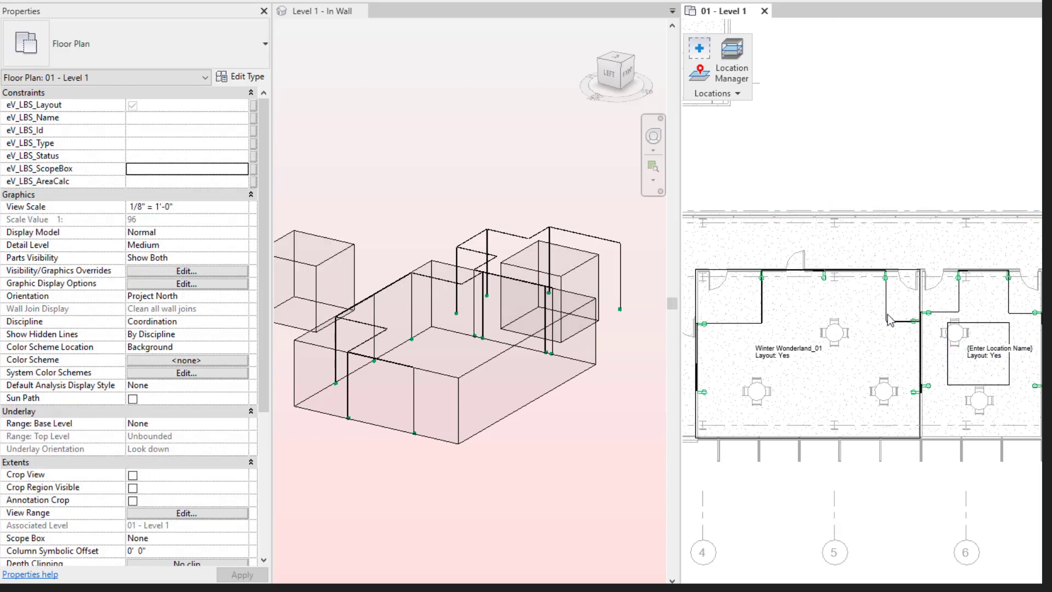
Step: Stretch the new location box on all four sides to the room's walls, about 27' 4" long by 19' 11" wide
middle_drag(946, 419, 883, 426)
scroll(942, 415, up, 1)
click(574, 508)
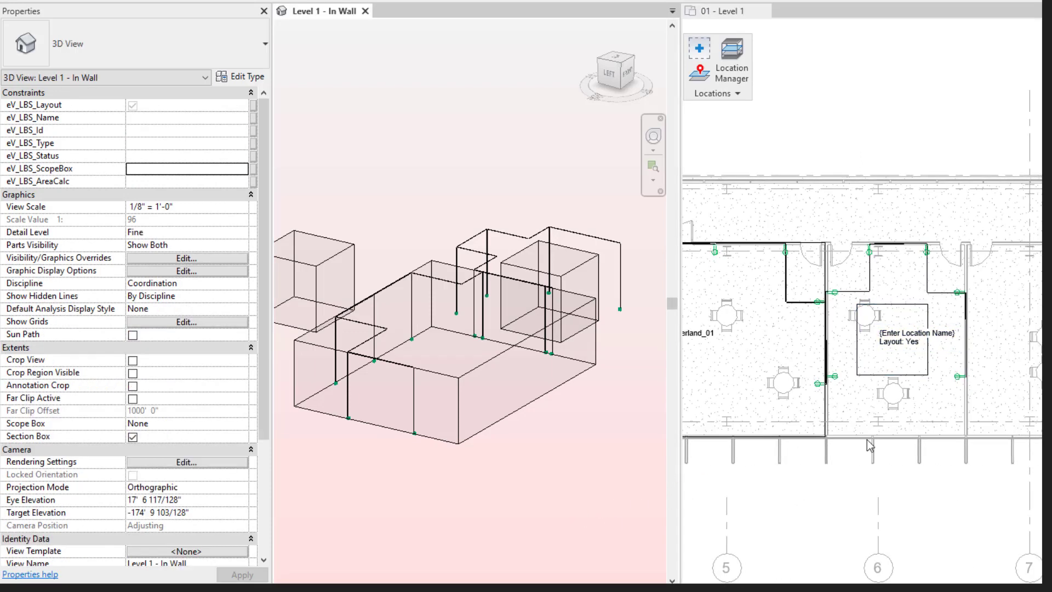
click(849, 447)
scroll(871, 434, up, 2)
middle_drag(896, 440, 881, 437)
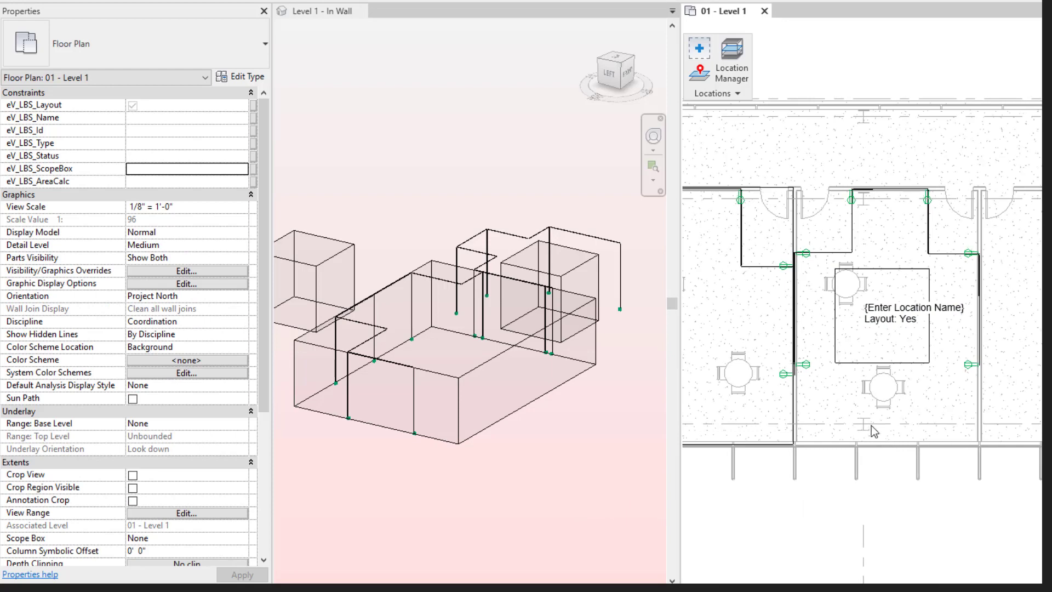
scroll(900, 366, up, 1)
click(905, 349)
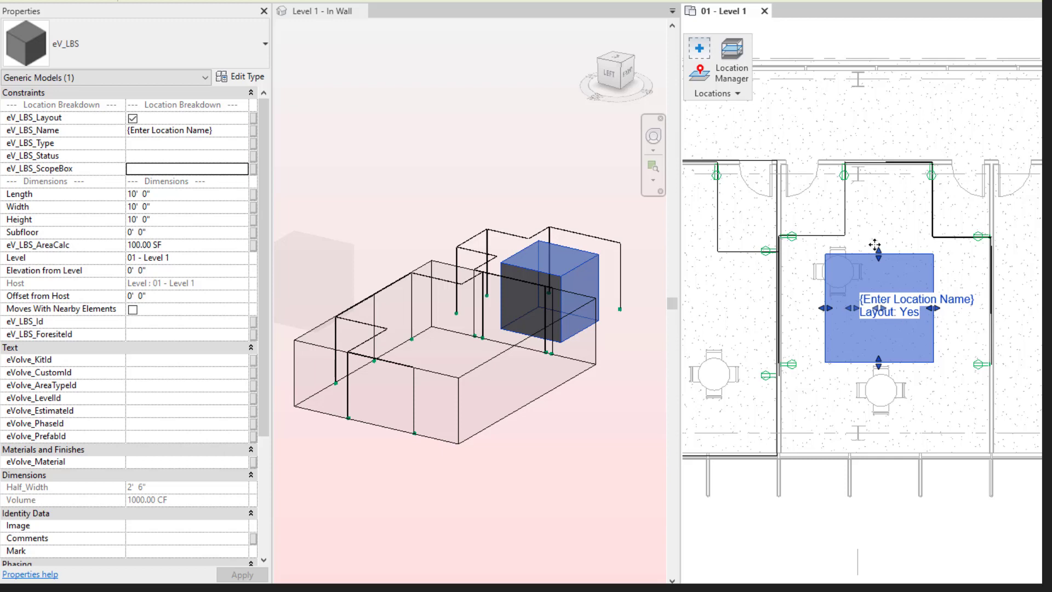
drag(875, 247, 866, 164)
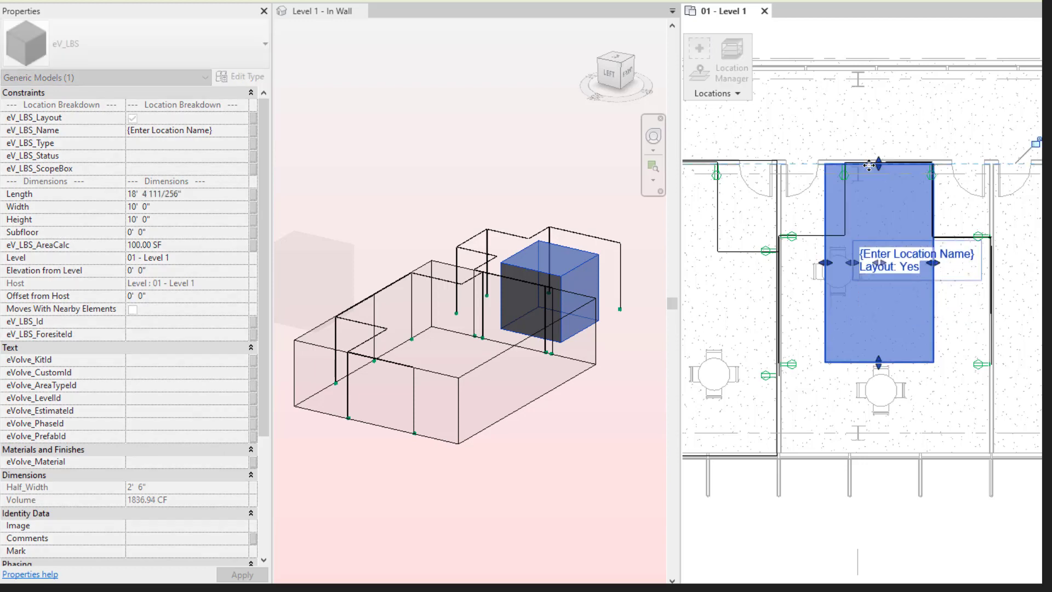
drag(934, 261, 992, 258)
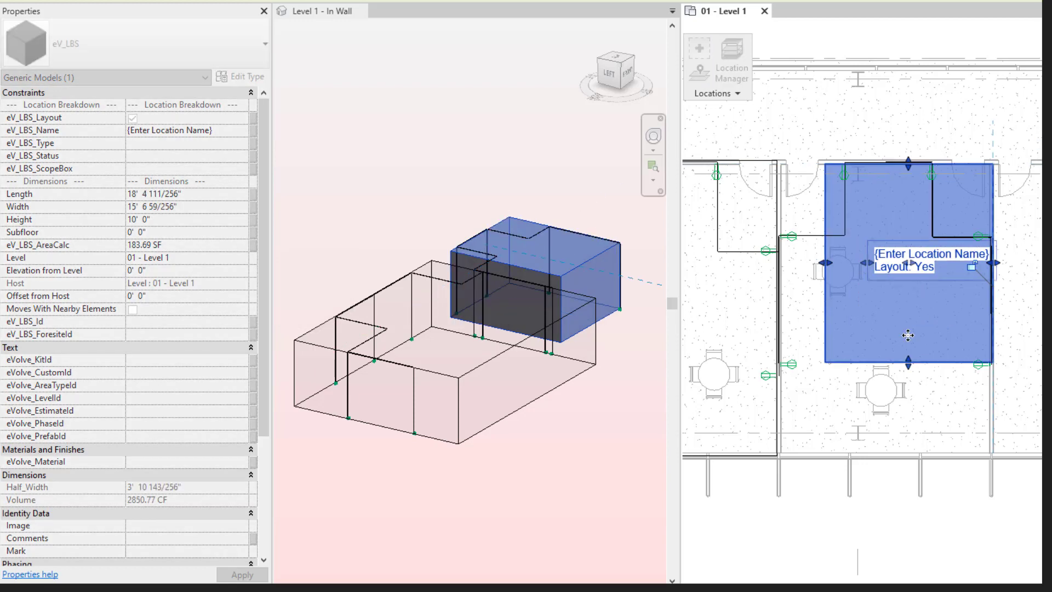
drag(908, 364, 899, 458)
drag(825, 310, 778, 317)
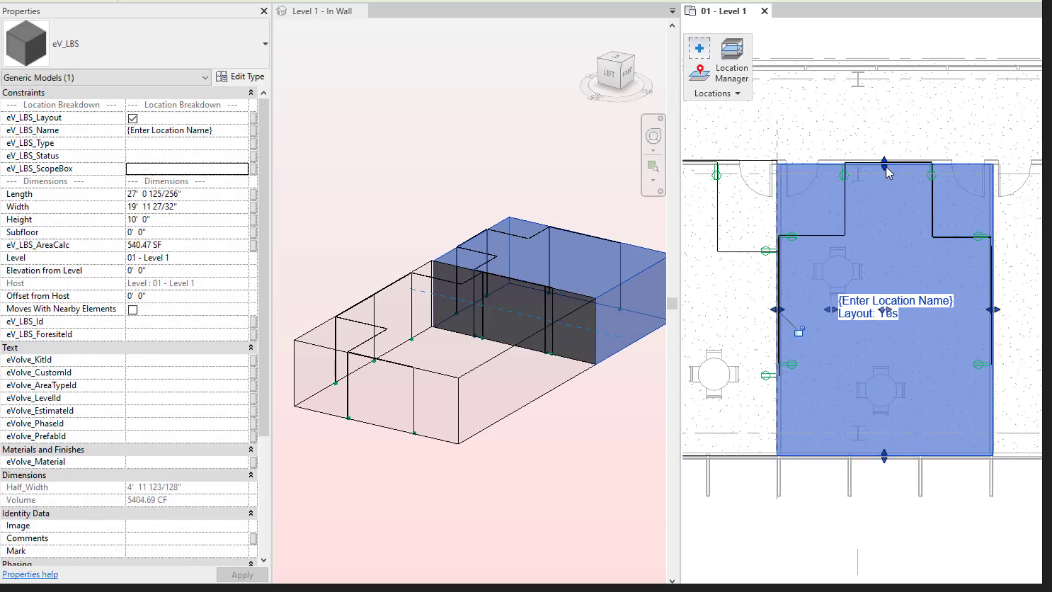
drag(885, 164, 885, 159)
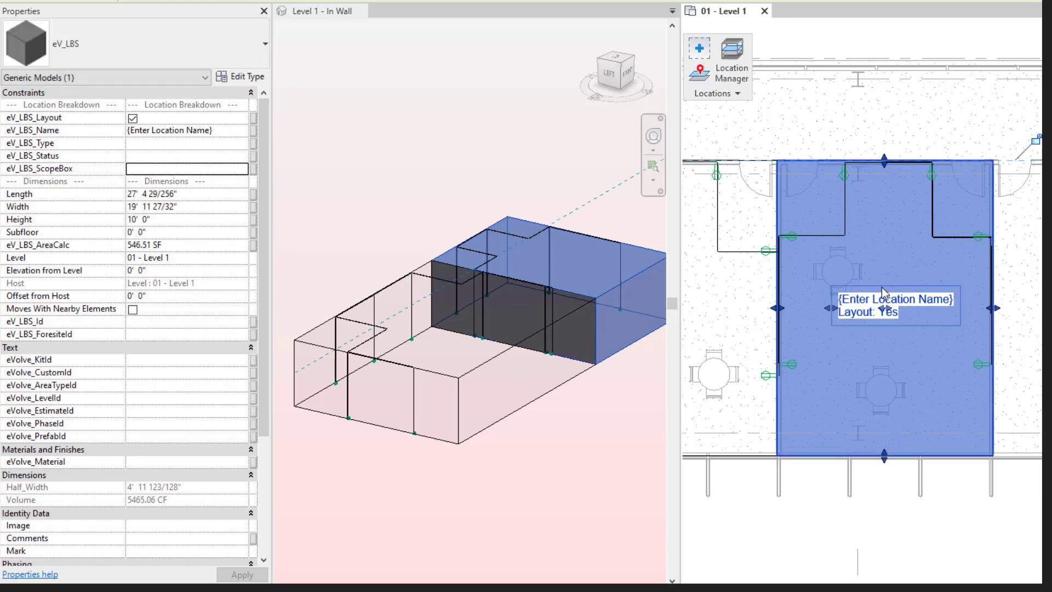
click(801, 527)
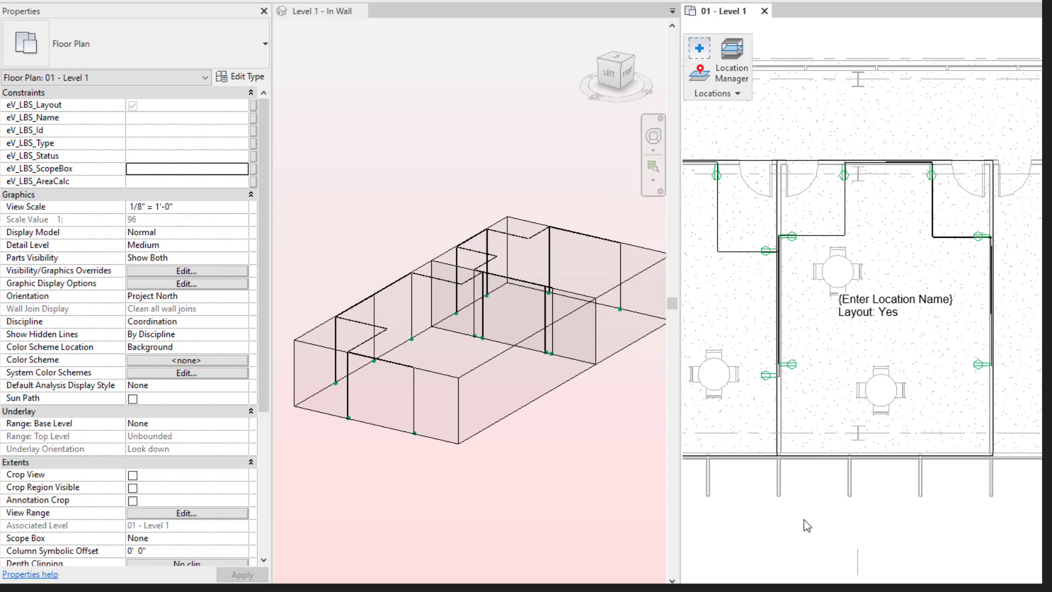
Step: Name the new location box Winter Wonderland_02
click(817, 330)
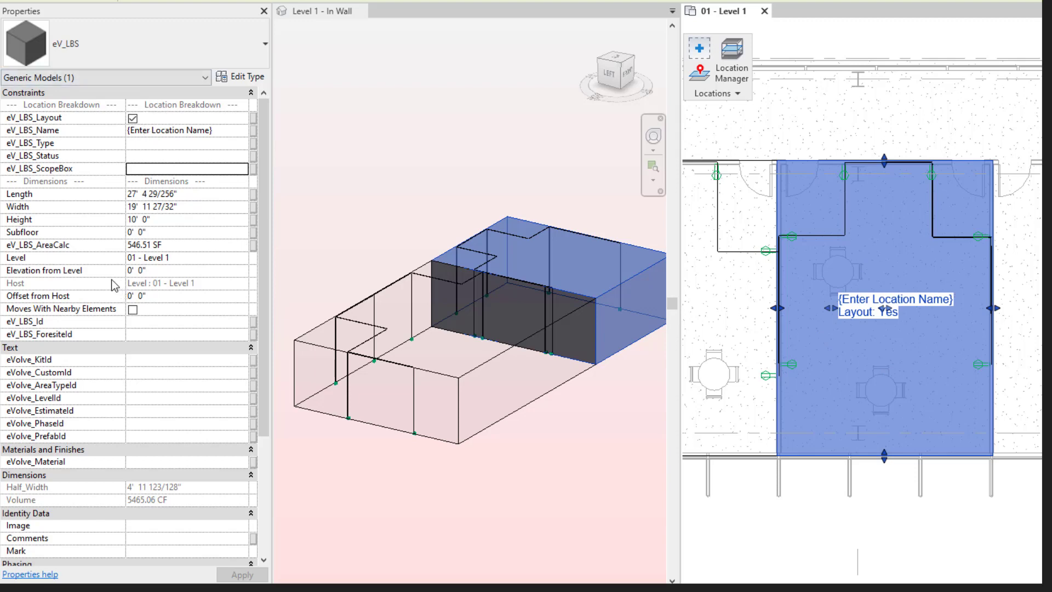
click(235, 132)
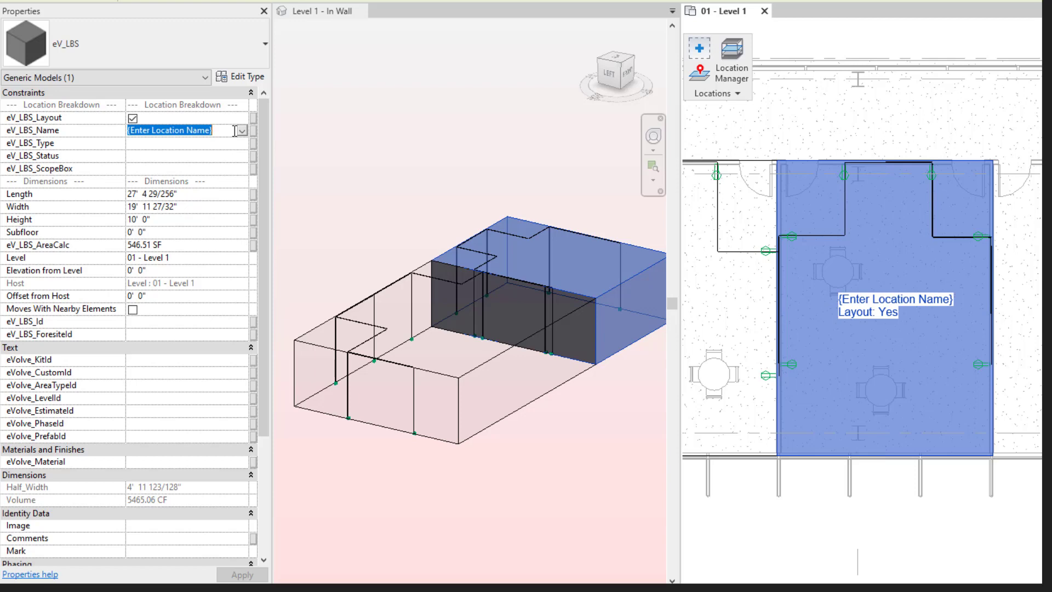
text(W)
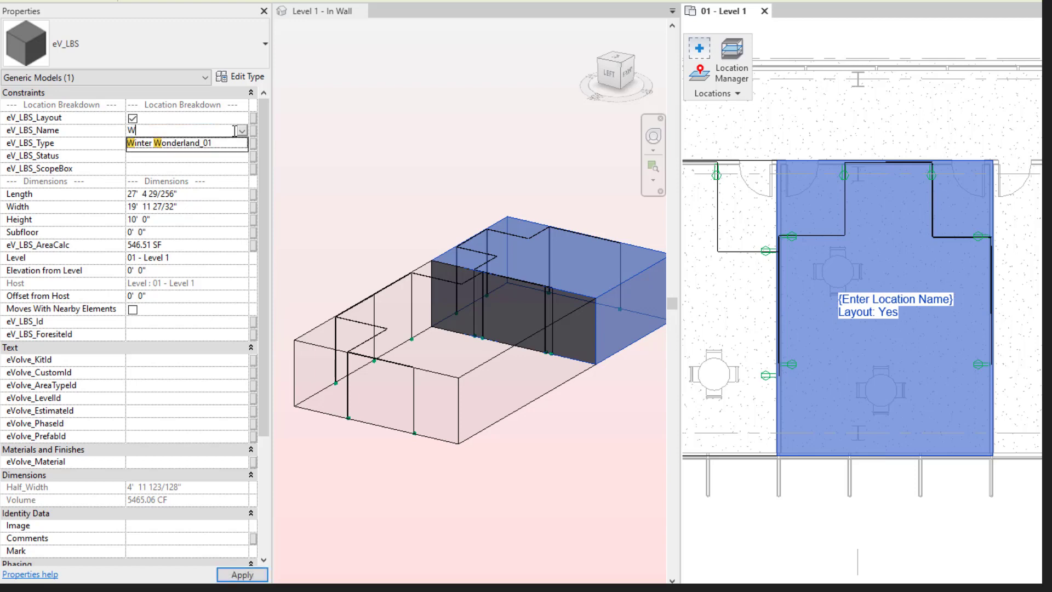
click(203, 144)
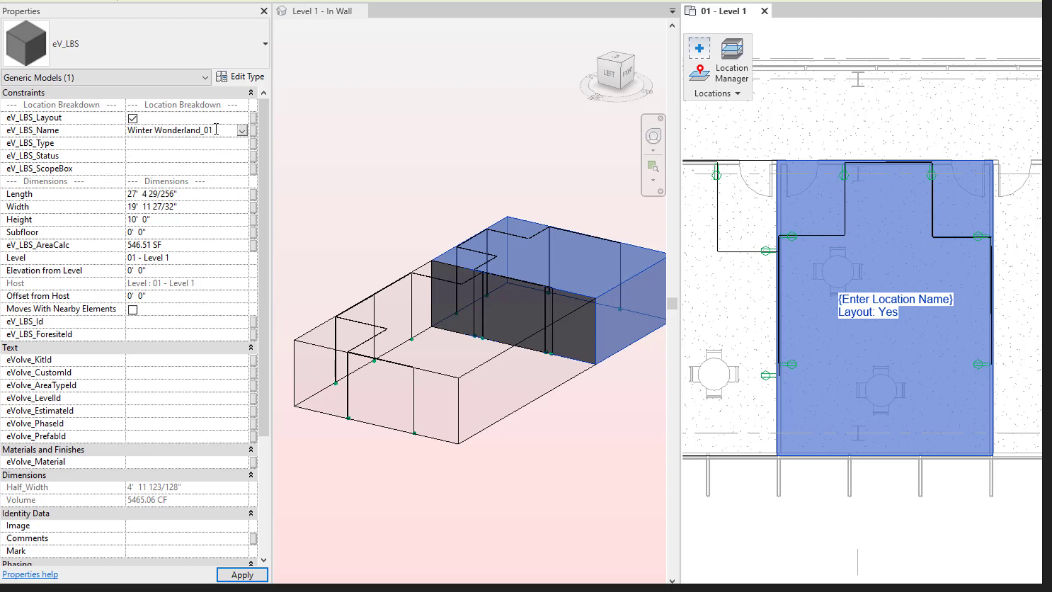
key(BackSpace)
text(2)
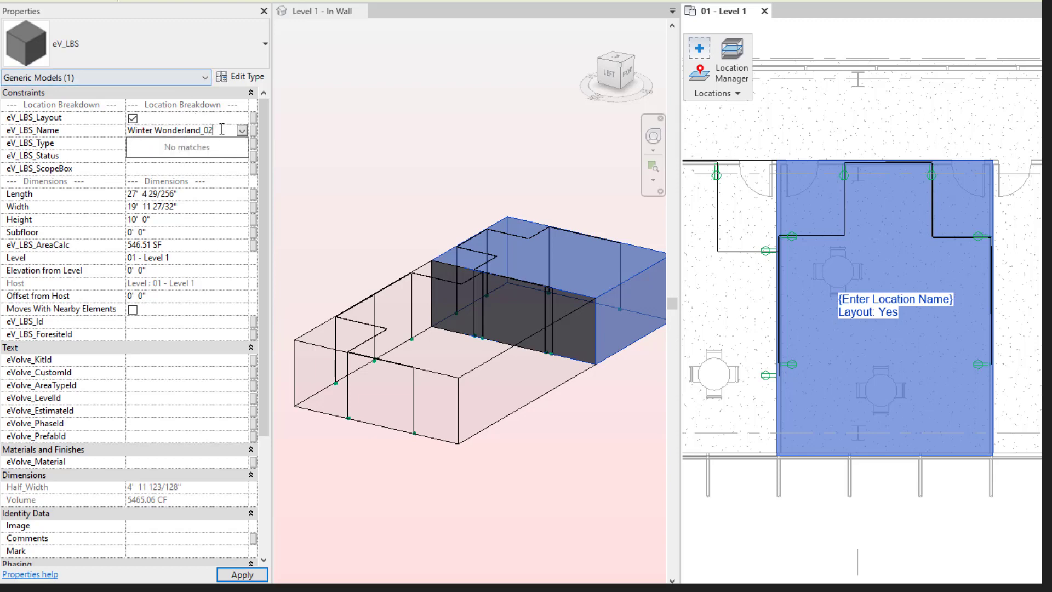
key(Return)
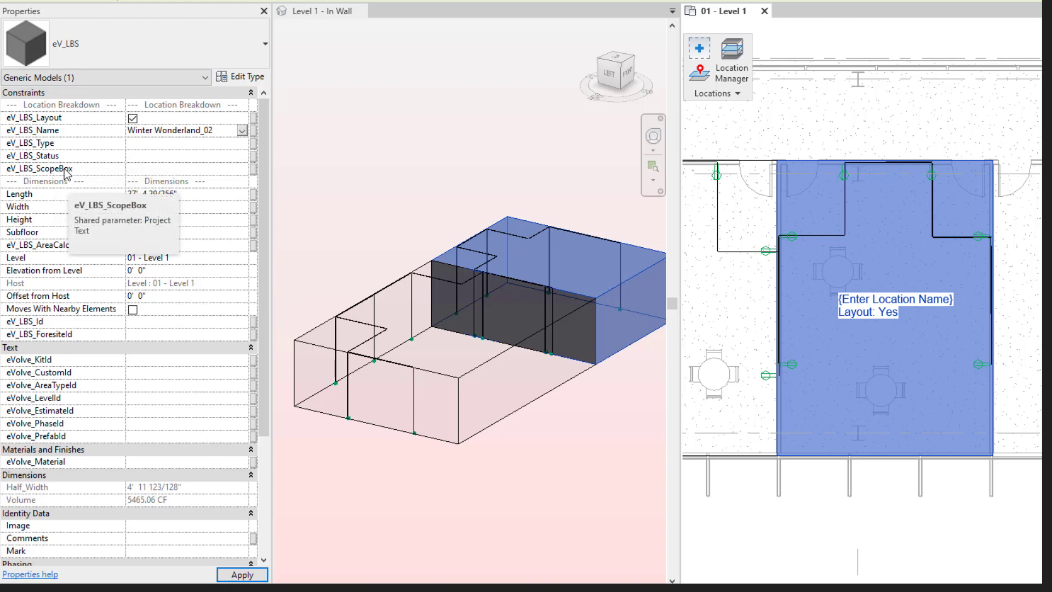
click(743, 518)
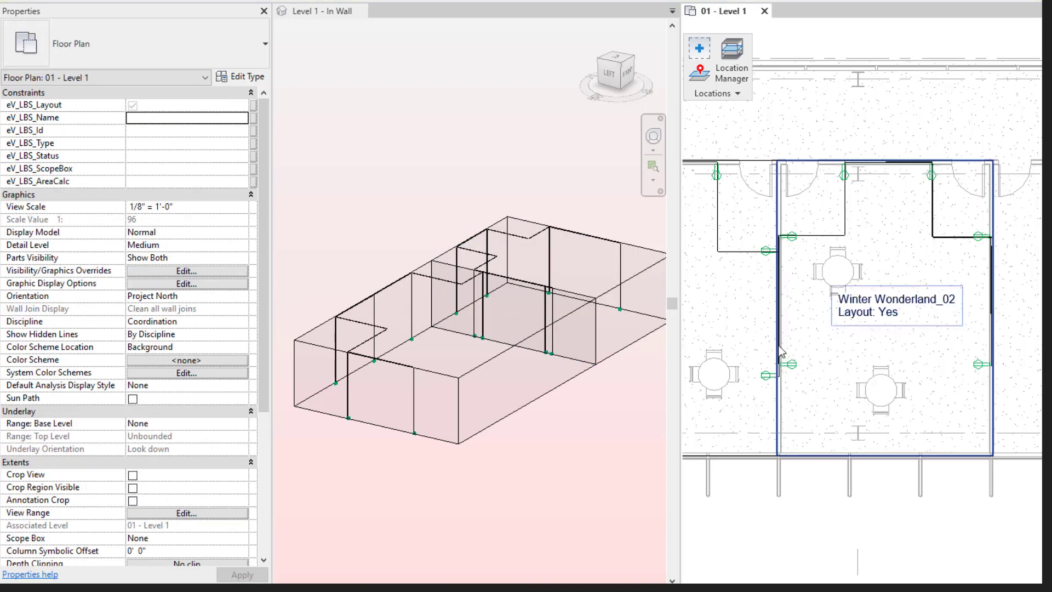
Step: Assign location IDs to the elements inside the existing locations Winter Wonderland_01 and Winter Wonderland_02
click(701, 77)
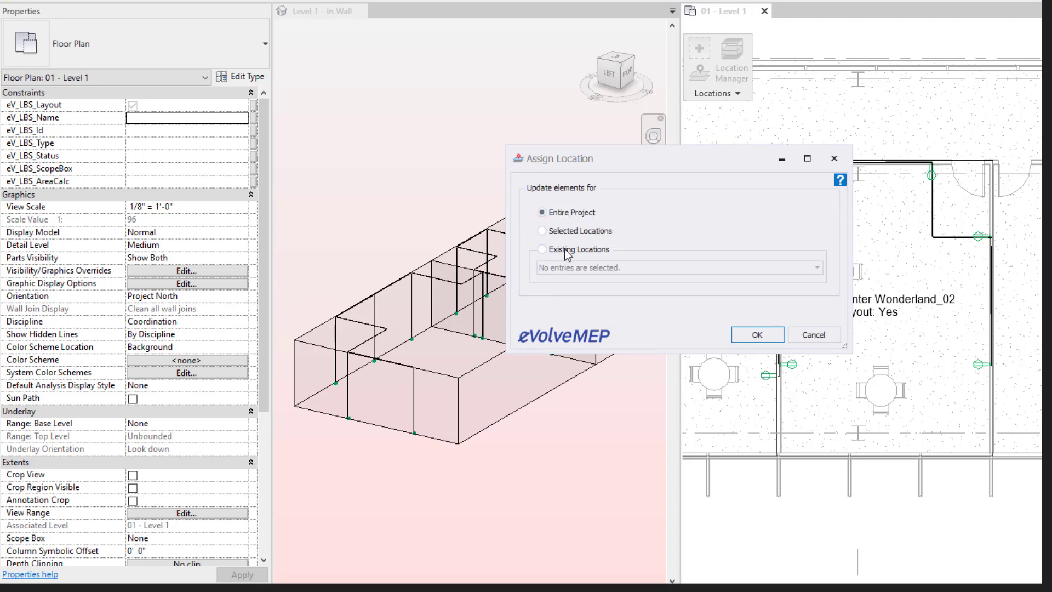
mouse_move(607, 238)
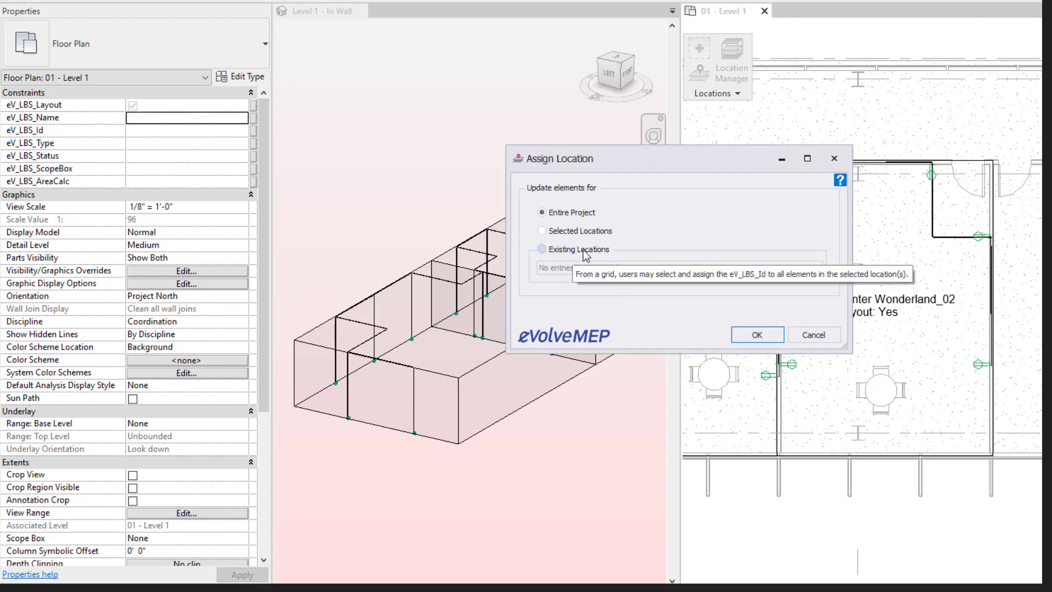
click(584, 250)
click(816, 268)
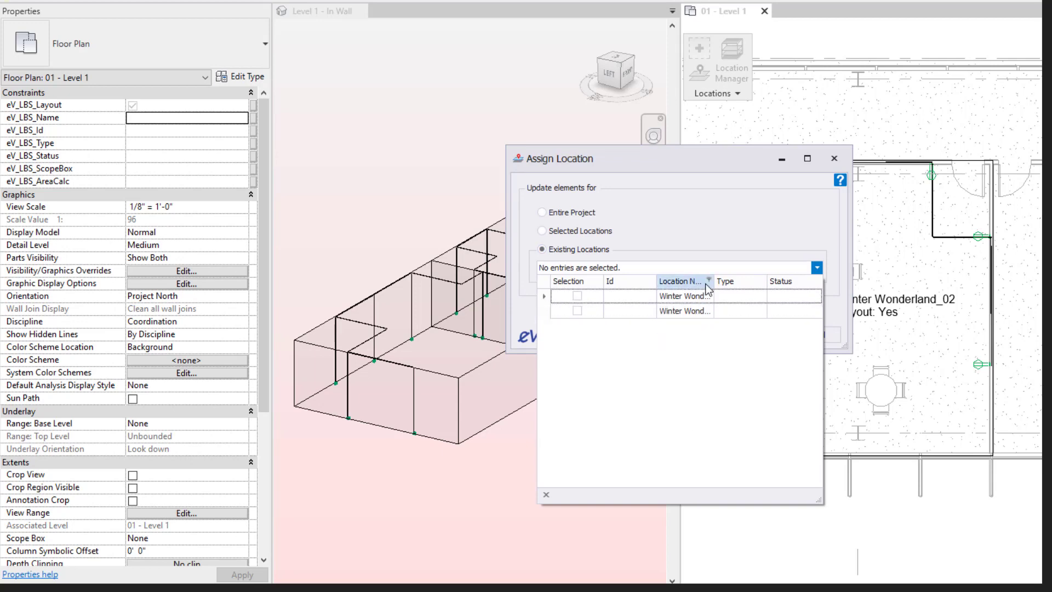
drag(714, 281, 733, 282)
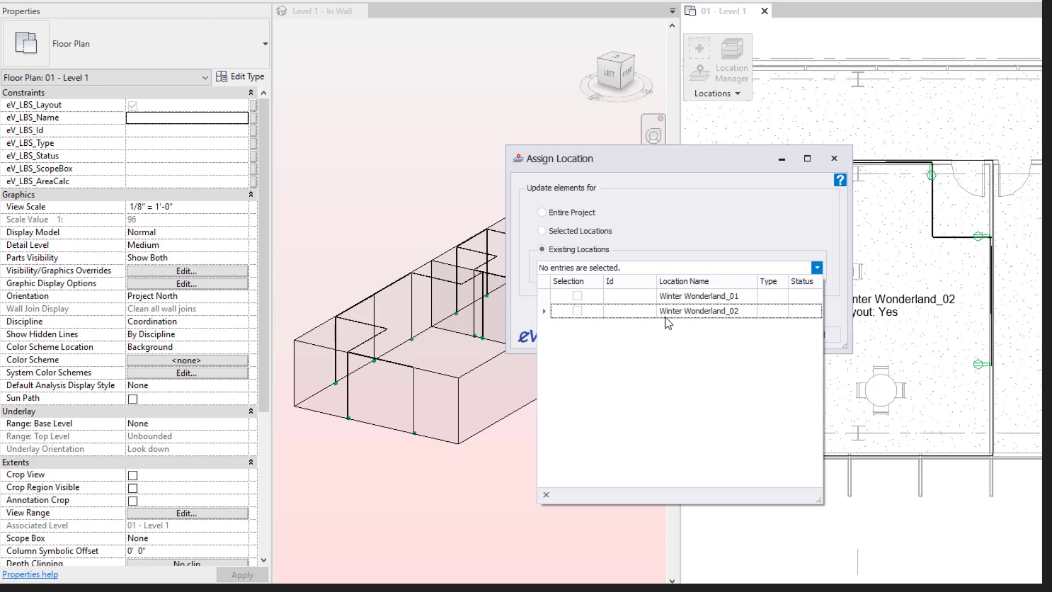
click(578, 295)
click(578, 310)
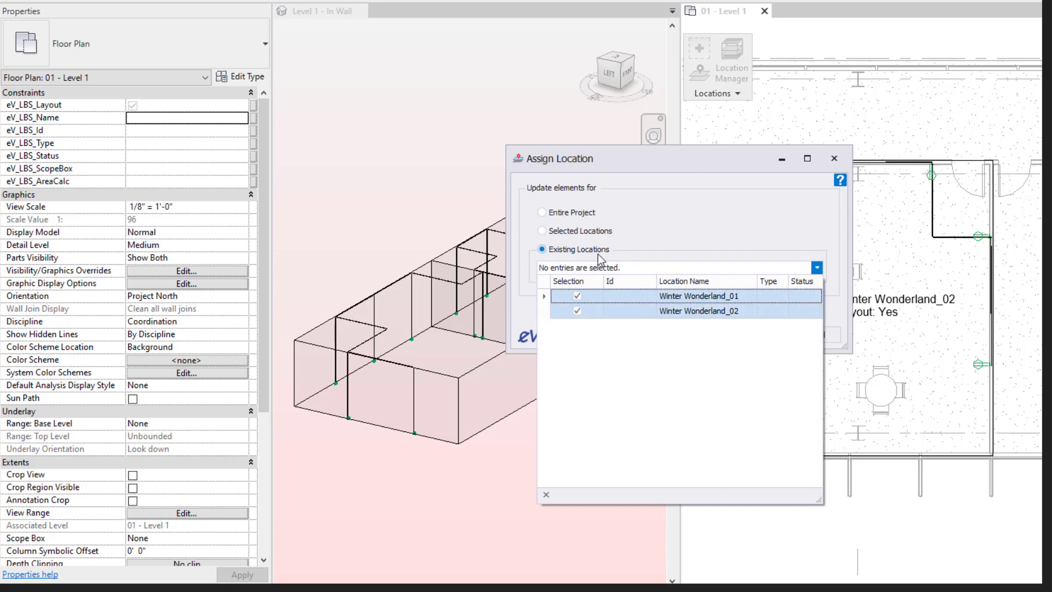
click(668, 211)
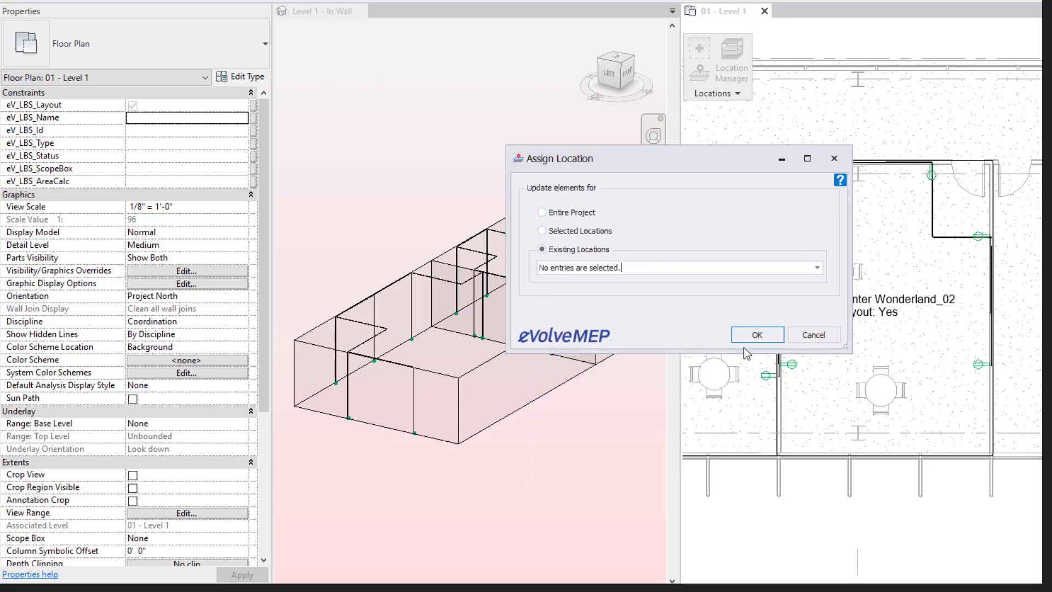
click(756, 335)
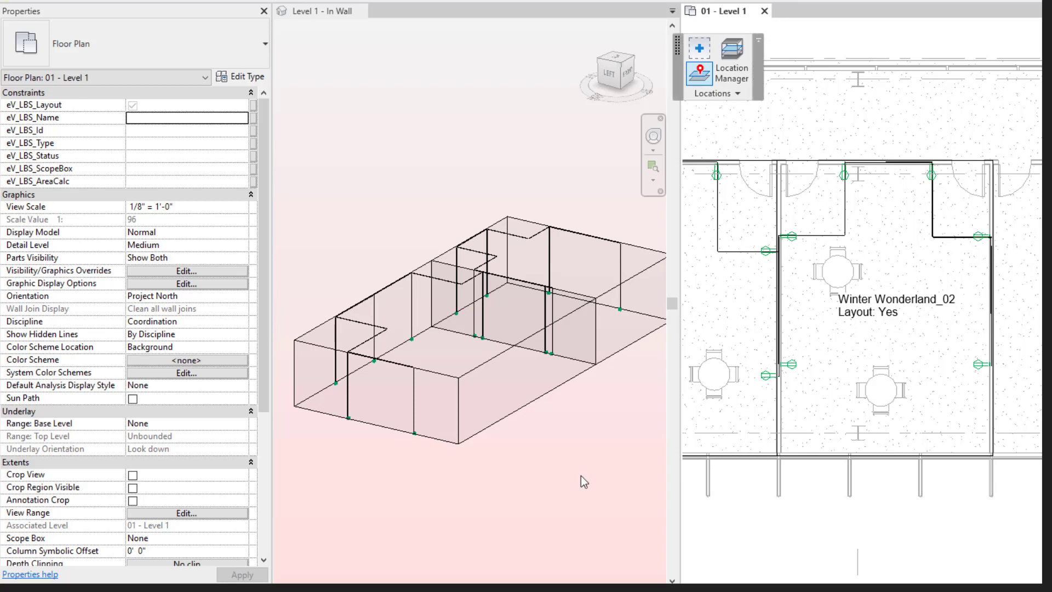
Step: Check the eV_LBS_Id value of an in-wall receptacle along the first location's edge in the 3D view
click(415, 478)
scroll(384, 461, up, 10)
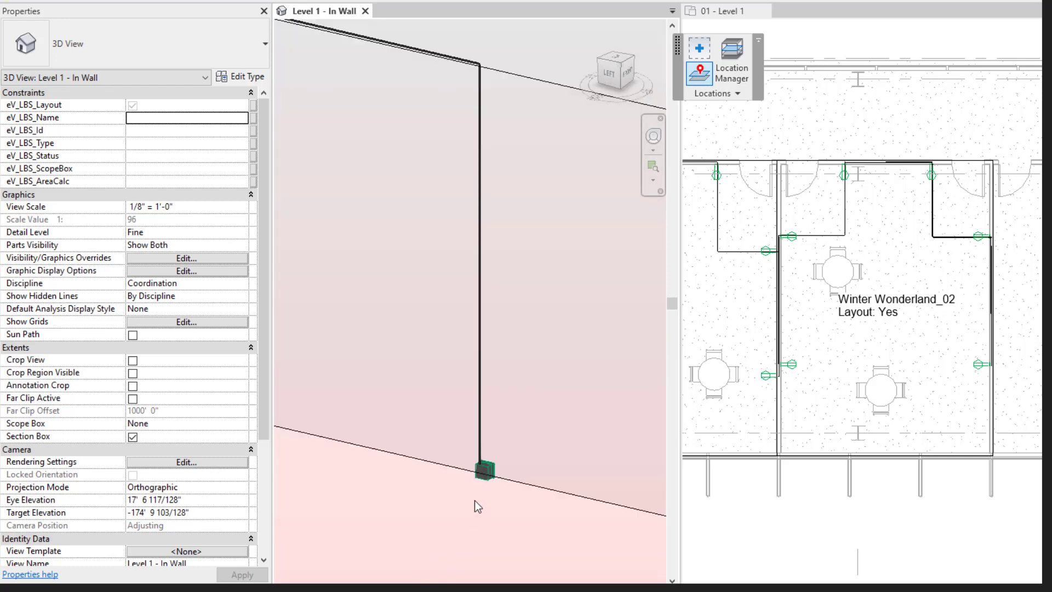
click(482, 481)
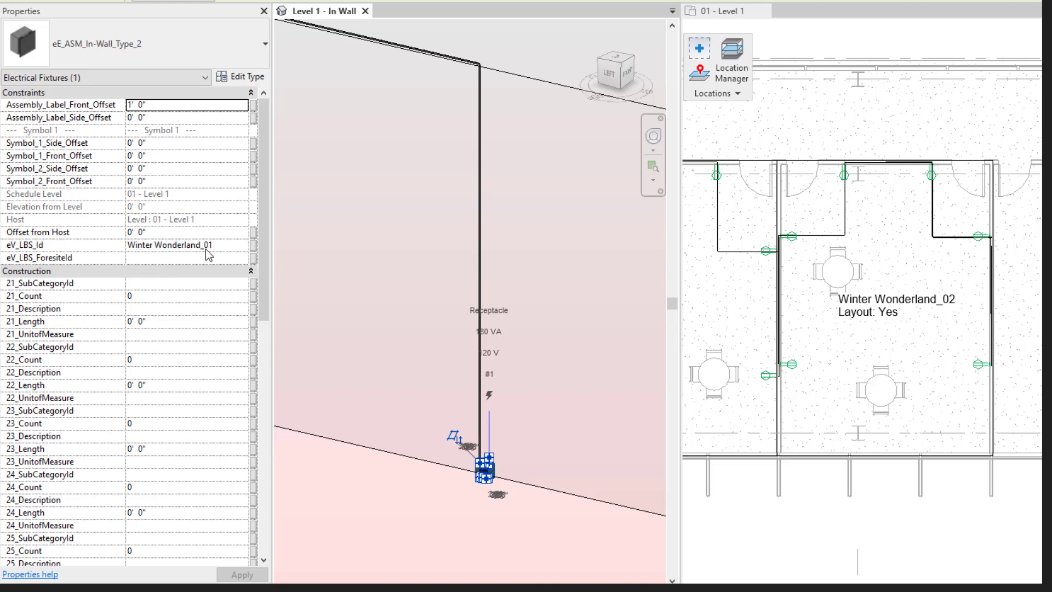
Step: Check the eV_LBS_Id value of an in-wall receptacle in the Winter Wonderland_02 location in the 3D view, and clear the selection
click(413, 425)
scroll(413, 425, down, 5)
shift+middle_drag(522, 383, 349, 399)
scroll(453, 469, up, 3)
scroll(512, 435, up, 6)
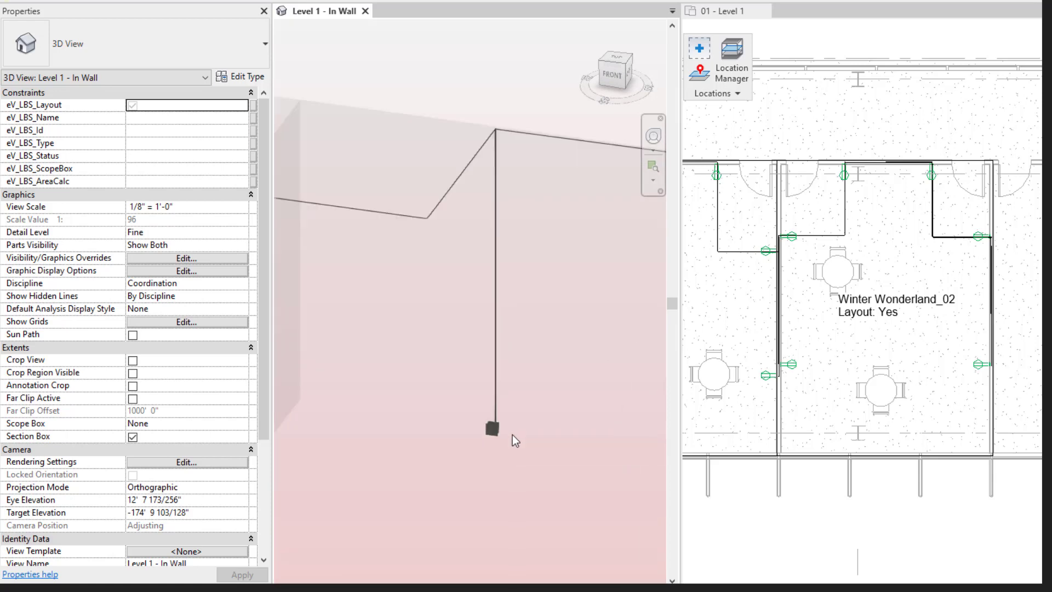
click(482, 436)
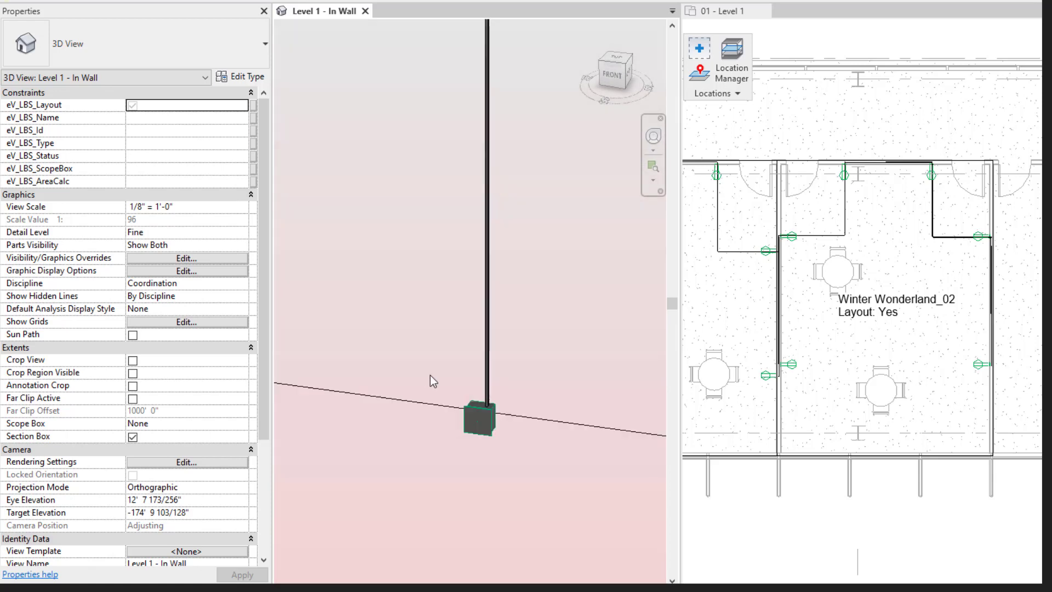
drag(418, 372, 518, 453)
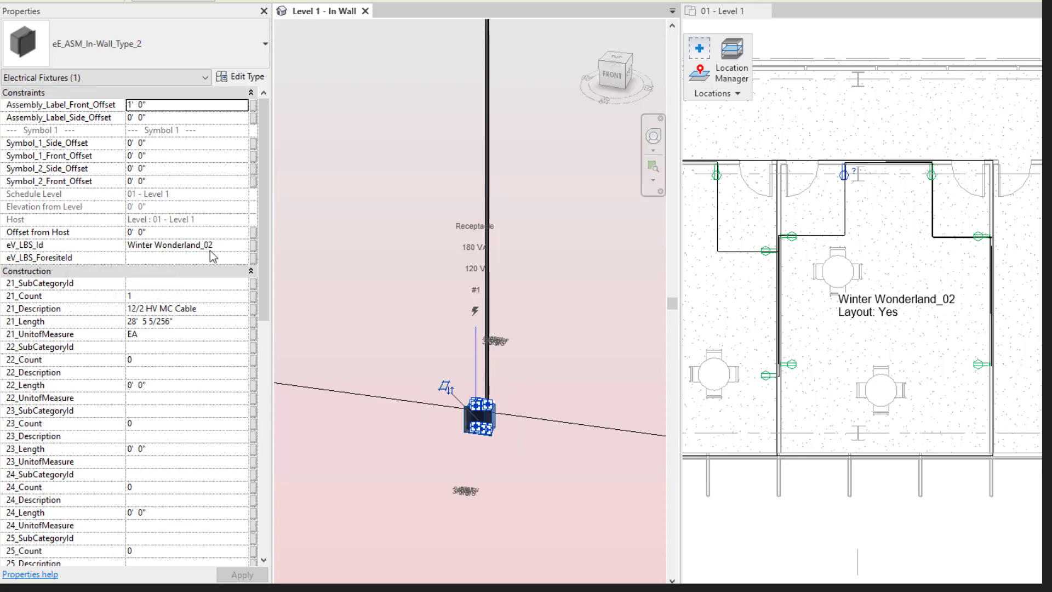
scroll(371, 304, down, 5)
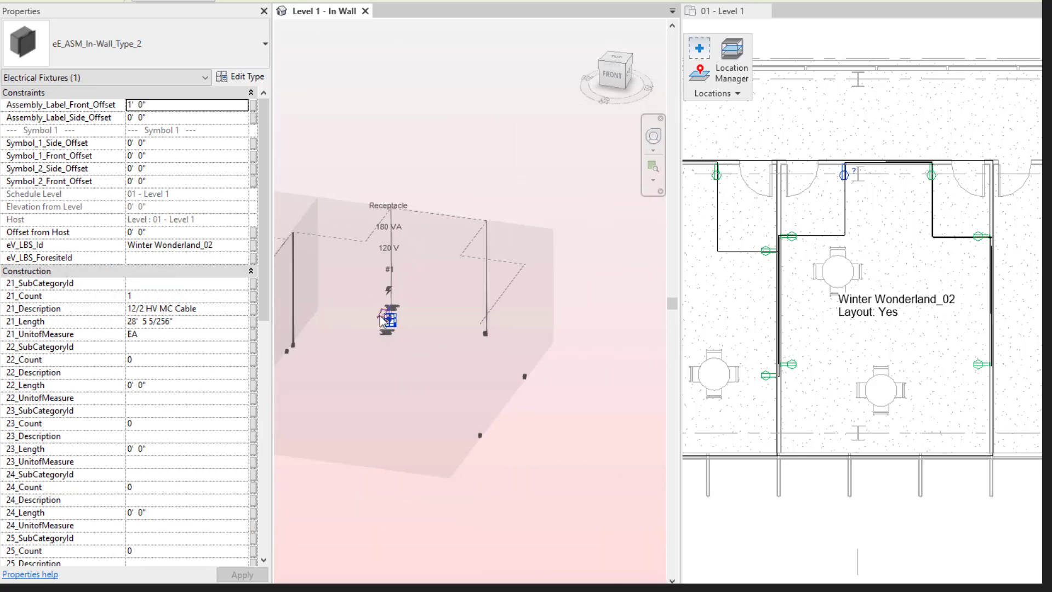
middle_drag(370, 530, 454, 523)
shift+middle_drag(386, 503, 526, 504)
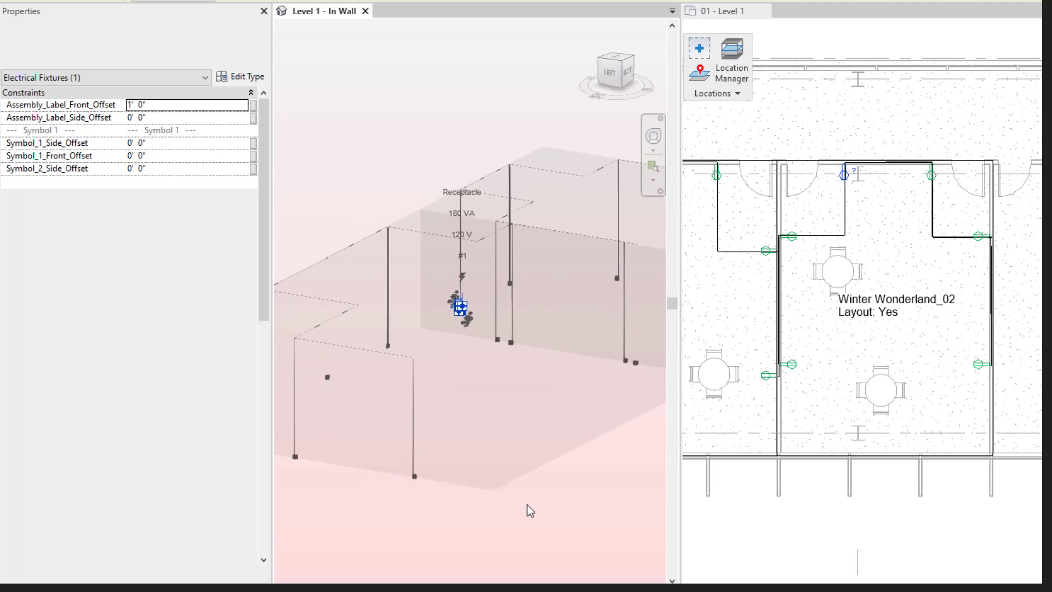
click(429, 535)
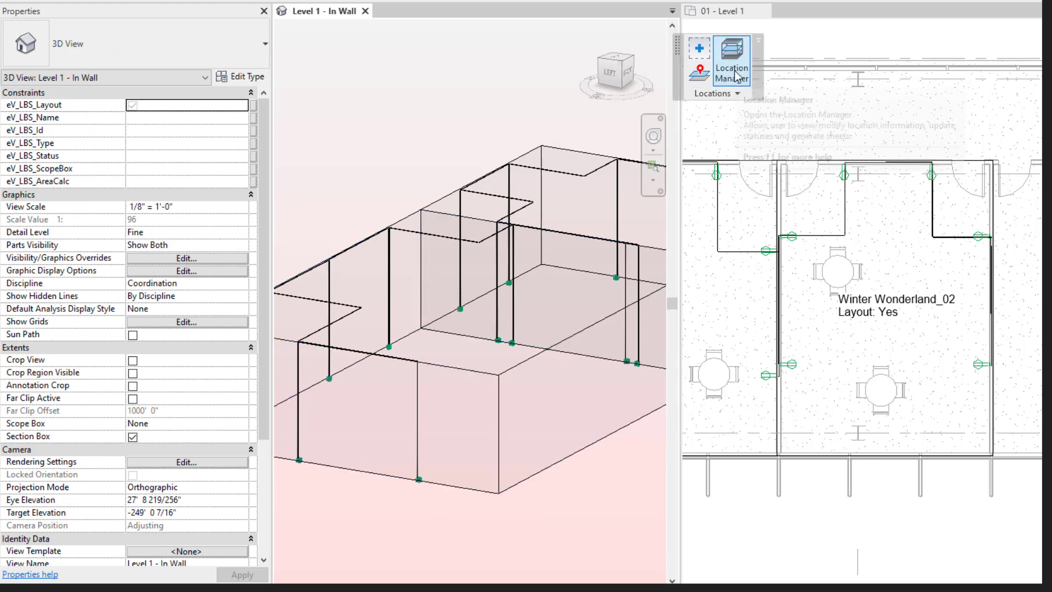
Step: Generate sheets for Winter Wonderland_01 and Winter Wonderland_02 in the Location Manager, keeping the sheet title block at <Currently Assigned>, and close the manager
click(711, 86)
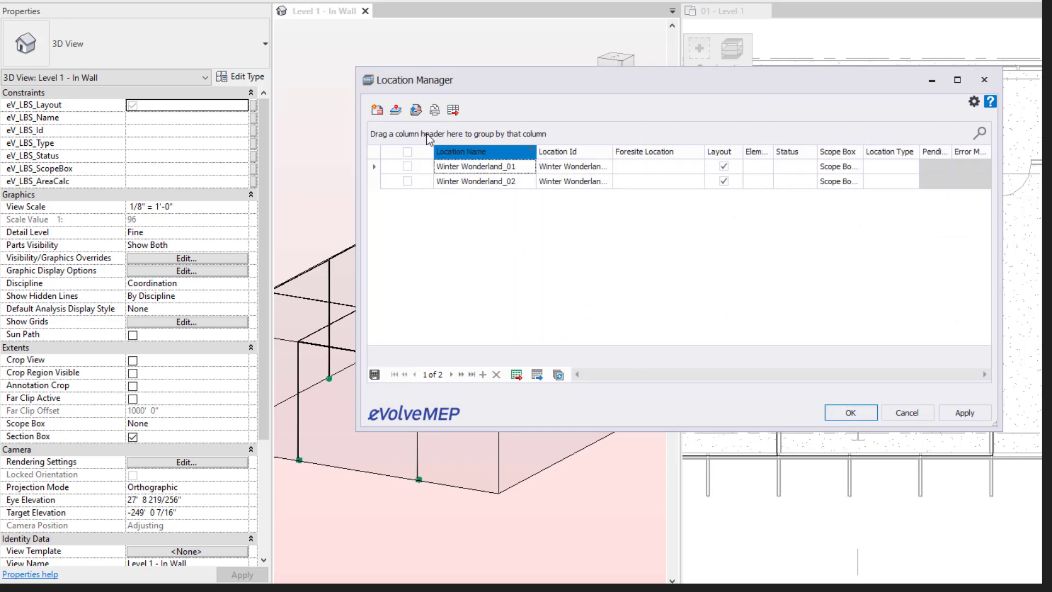
mouse_move(493, 152)
mouse_down()
mouse_move(412, 135)
mouse_move(494, 156)
mouse_up()
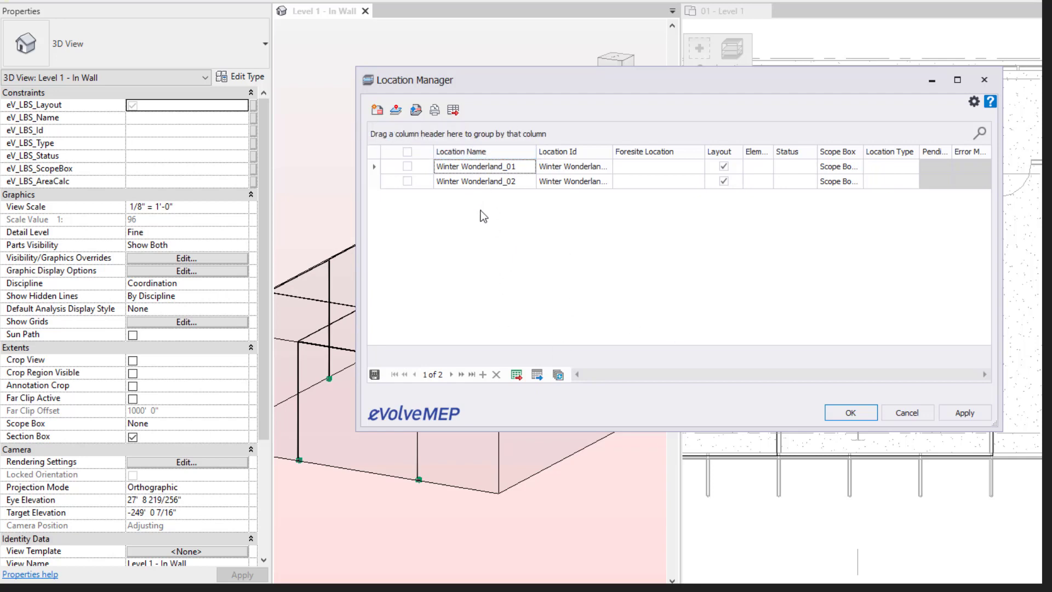
click(407, 167)
click(408, 181)
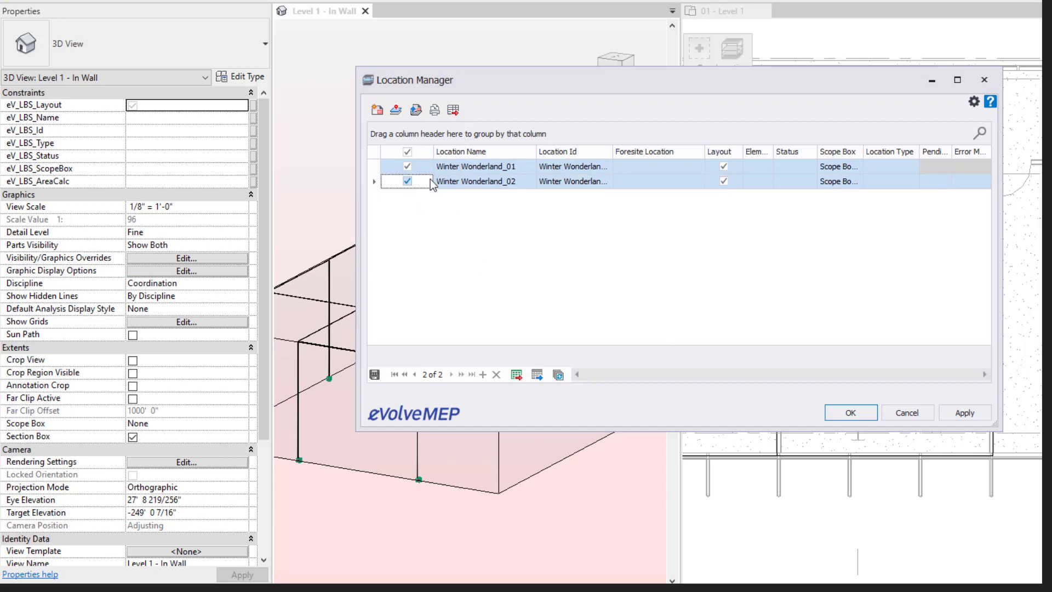
click(378, 112)
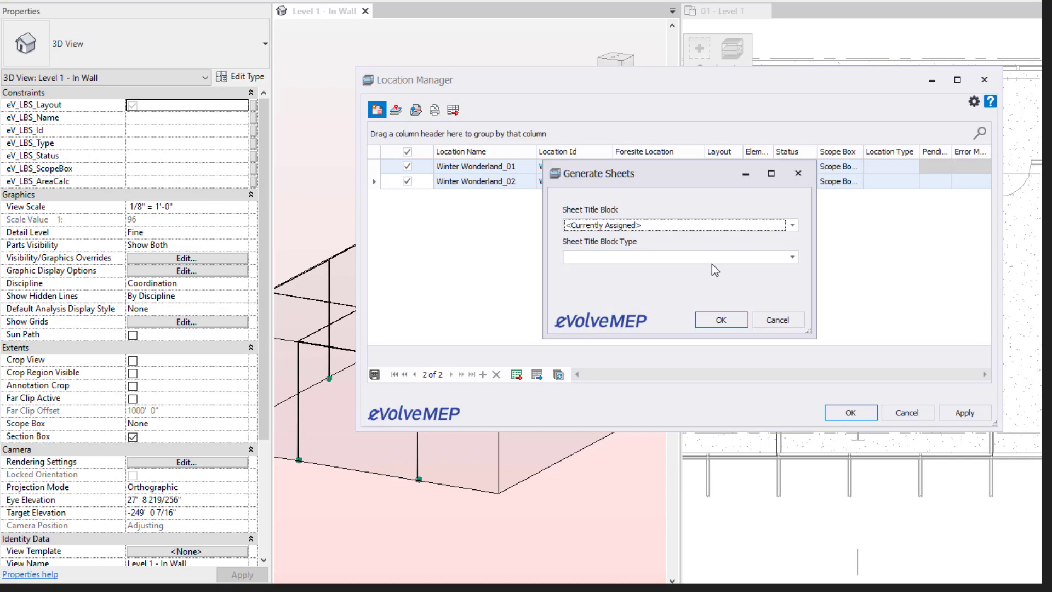
click(792, 226)
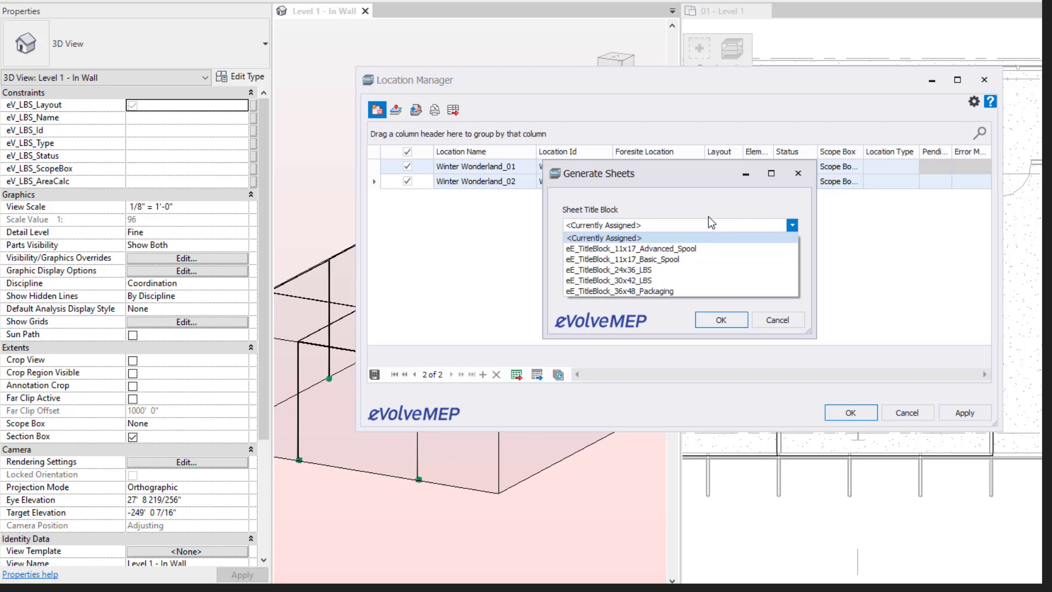
click(661, 269)
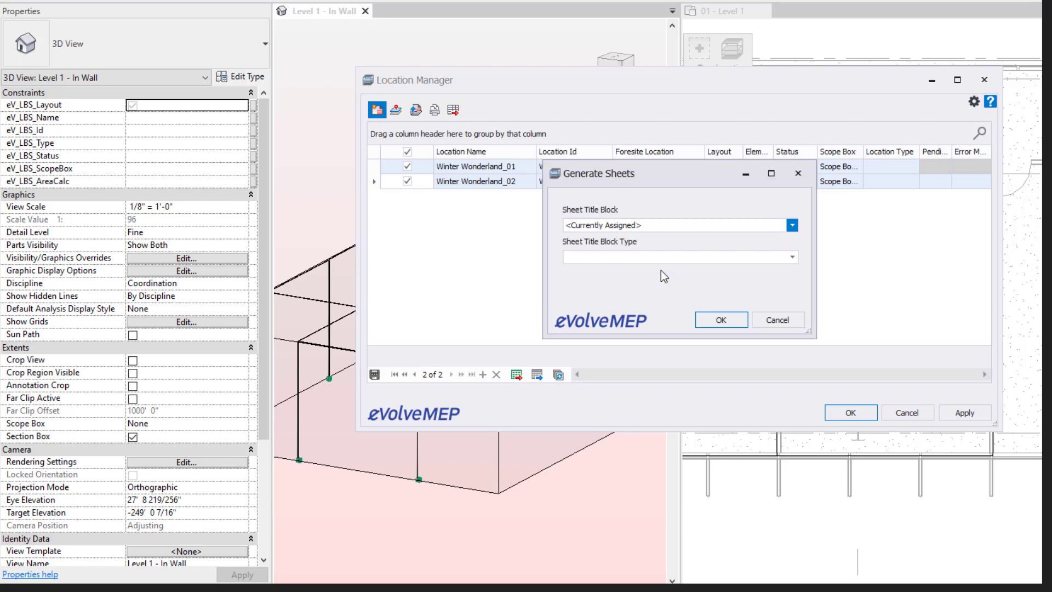
click(716, 320)
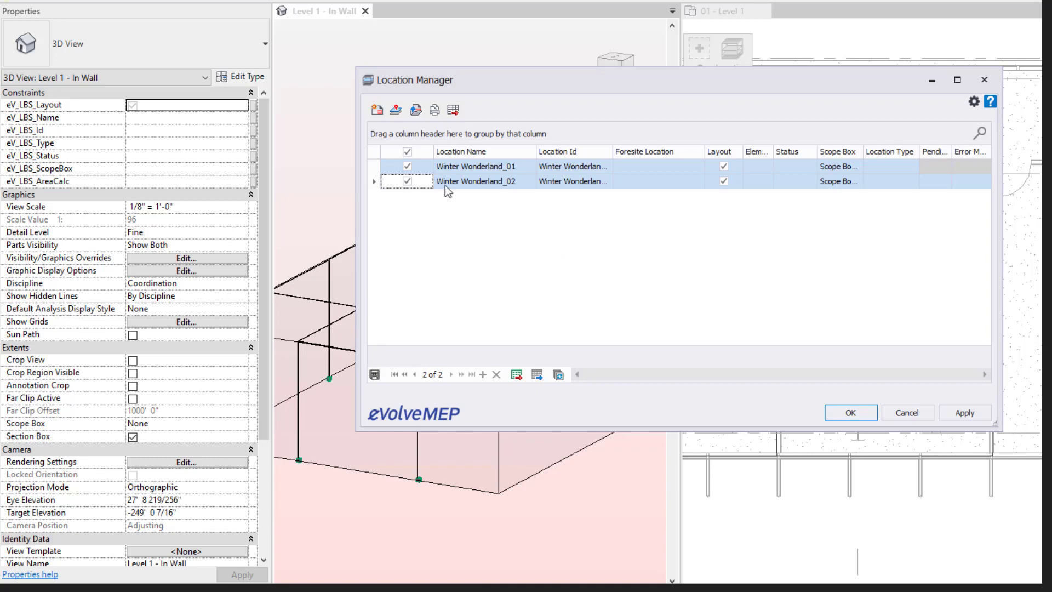
click(415, 110)
click(830, 419)
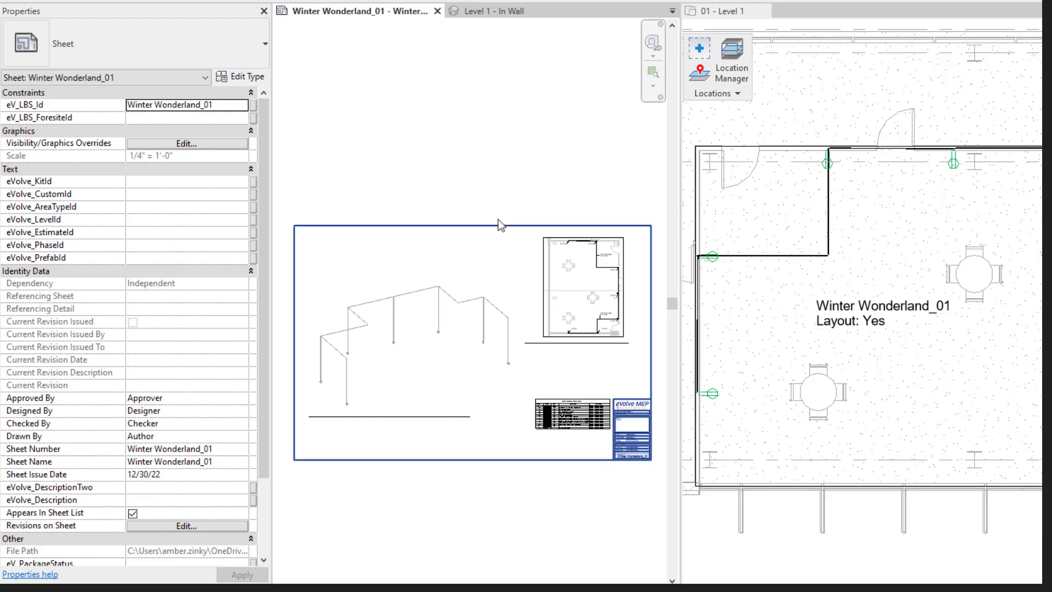
Step: Open the title block family of the Winter Wonderland_01 sheet to examine its layout regions, and return to the sheet
click(434, 225)
double_click(400, 376)
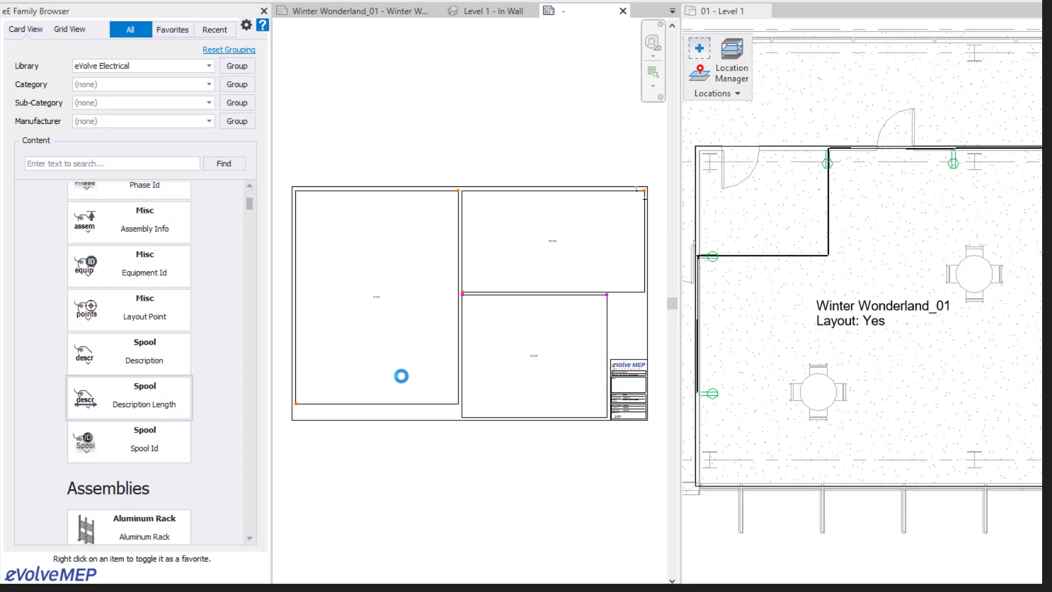
click(384, 12)
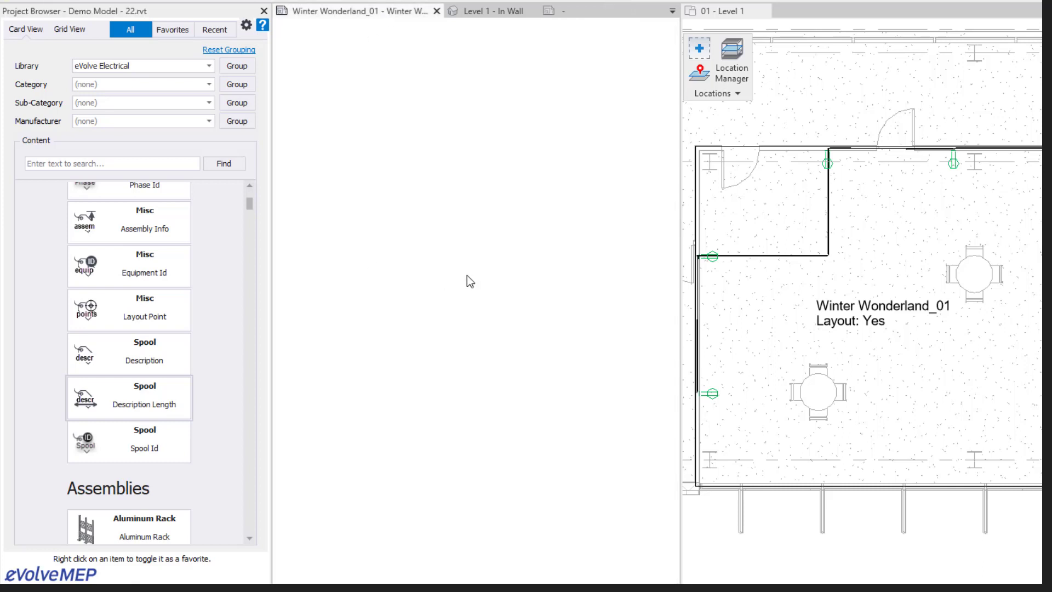